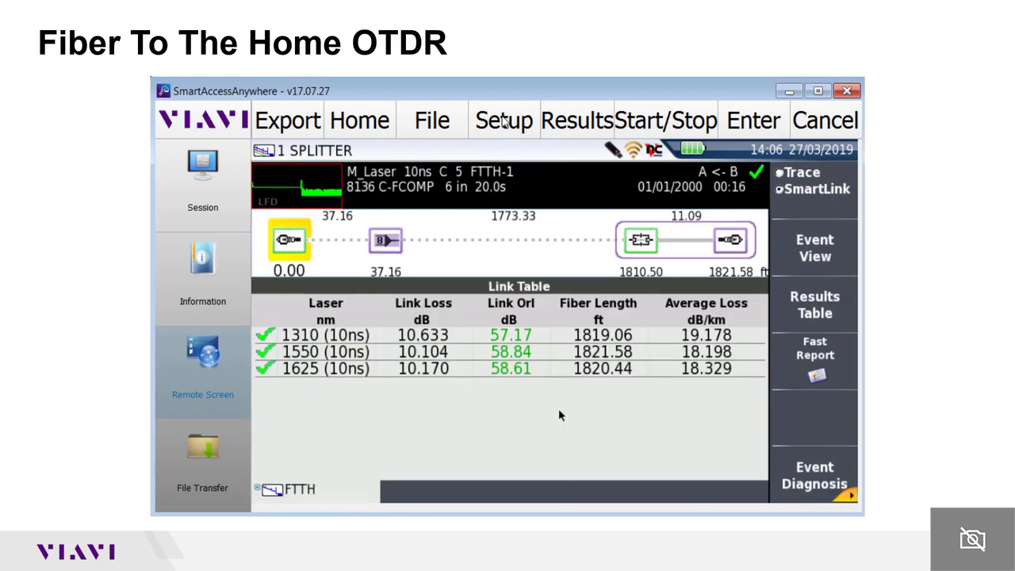
- Open the FTTH acquisition setup and keep the test direction at ONT->OLT
{"action": "left_click", "coordinate": [503, 121]}
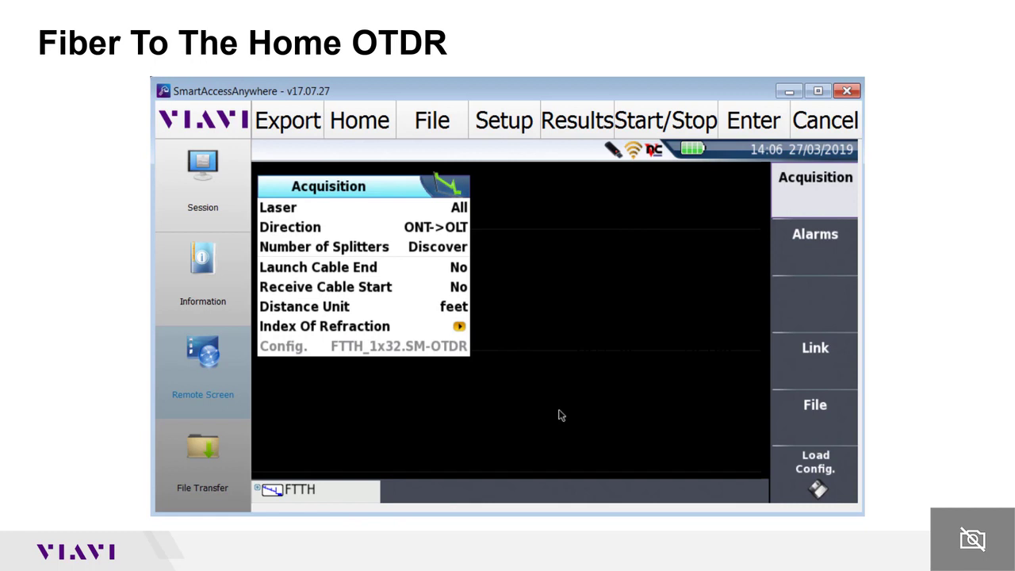
{"action": "left_click", "coordinate": [418, 230]}
{"action": "left_click", "coordinate": [418, 230]}
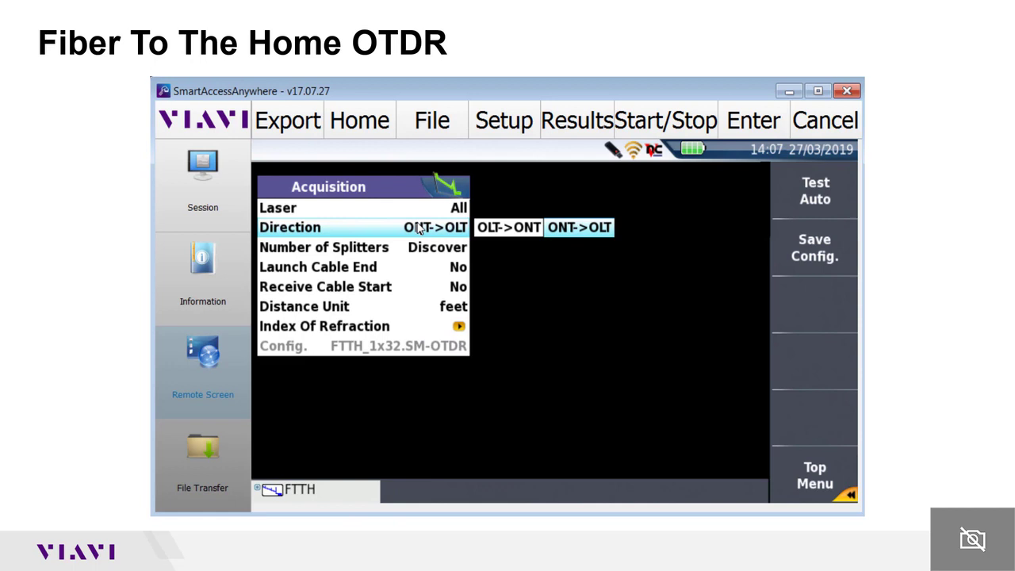
- Keep Laser on All wavelengths and Number of Splitters on Discover
{"action": "left_click", "coordinate": [273, 209]}
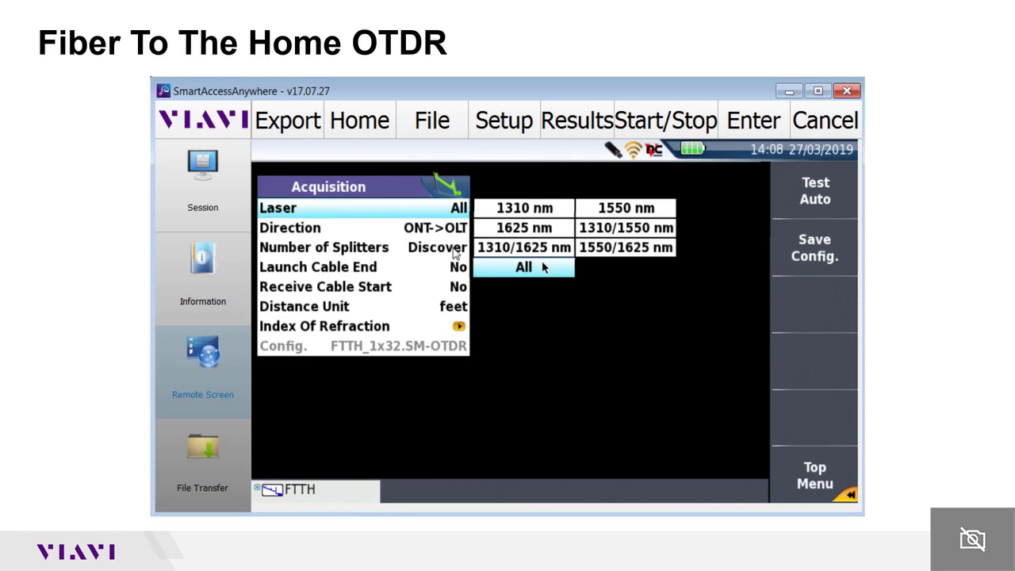
{"action": "left_click", "coordinate": [455, 250]}
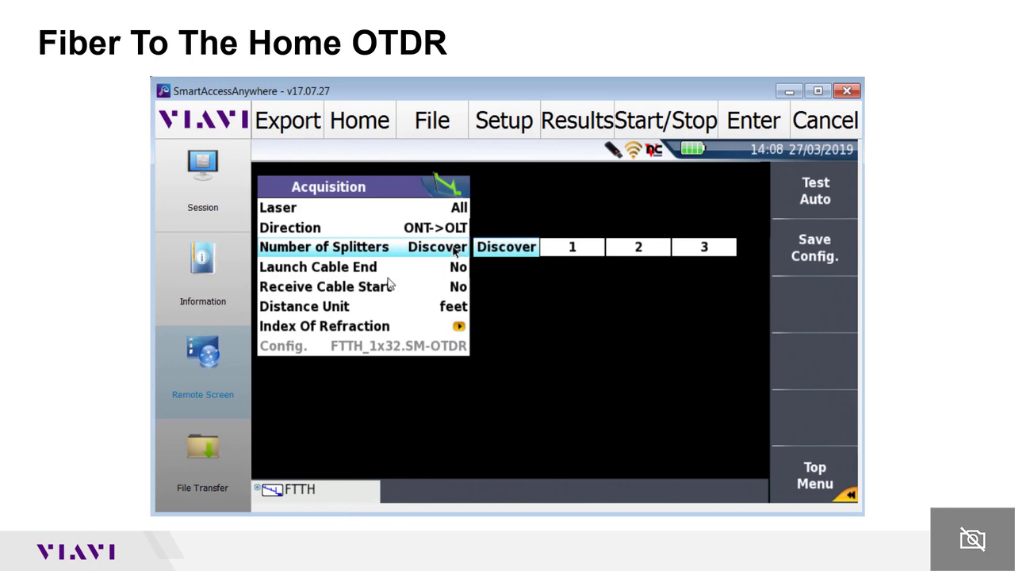
- Leave Launch Cable End at No and Distance Unit at feet
{"action": "left_click", "coordinate": [455, 269]}
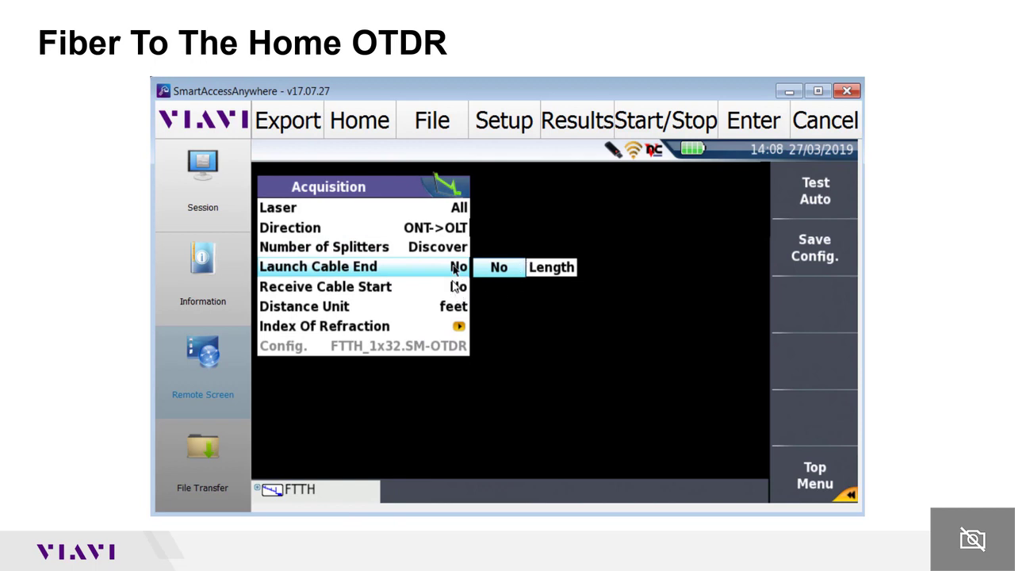
{"action": "left_click", "coordinate": [339, 309]}
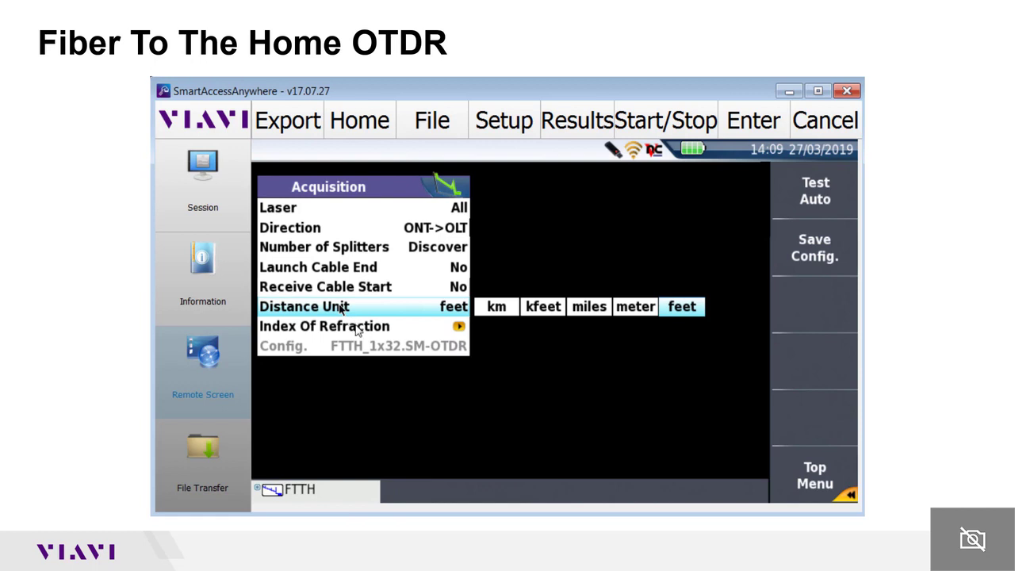
- Keep the Corning SMF-28 index-of-refraction preset and return to the FTTH_1x32.SM-OTDR top menu
{"action": "left_click", "coordinate": [356, 329]}
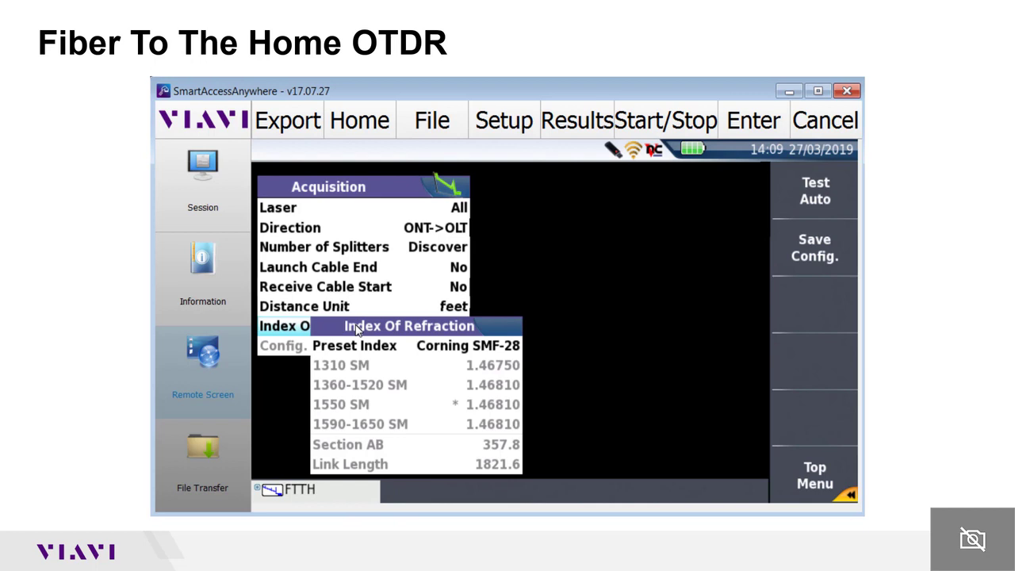
{"action": "left_click", "coordinate": [423, 350]}
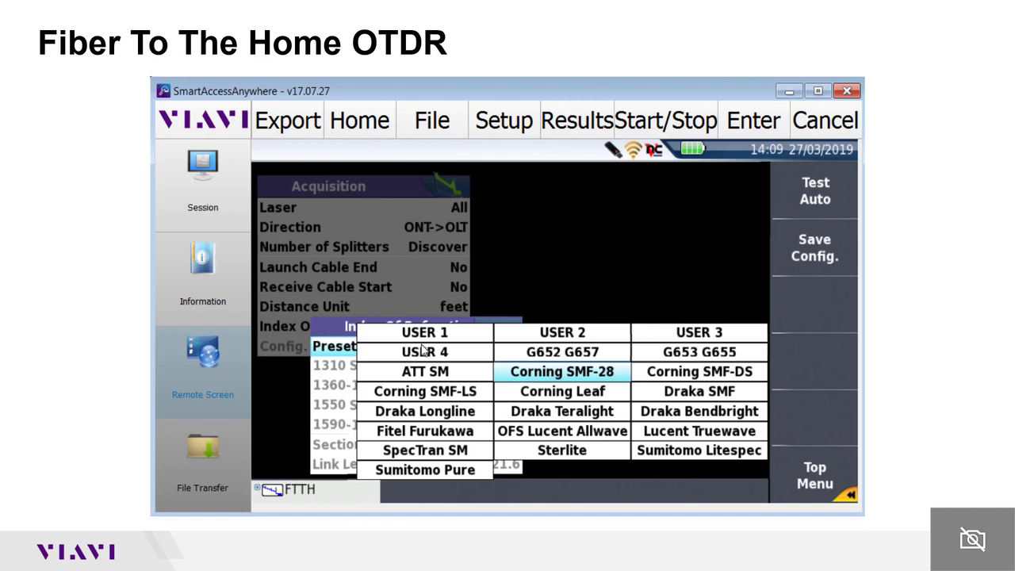
{"action": "left_click", "coordinate": [812, 482]}
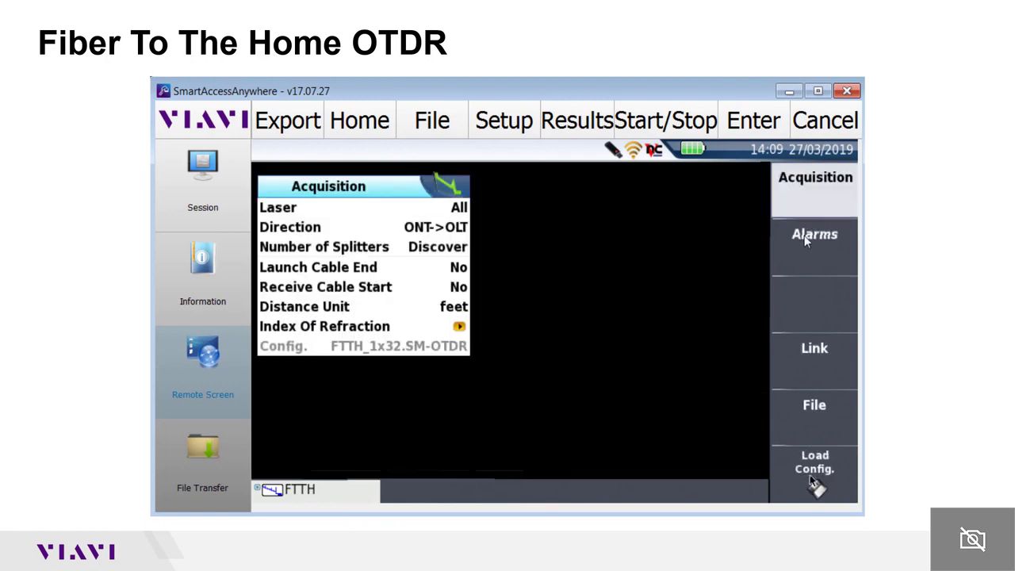
- Keep the alarm threshold at G.697/G.98x PON (splice >0.30 dB, connector >0.50 dB)
{"action": "left_click", "coordinate": [807, 238]}
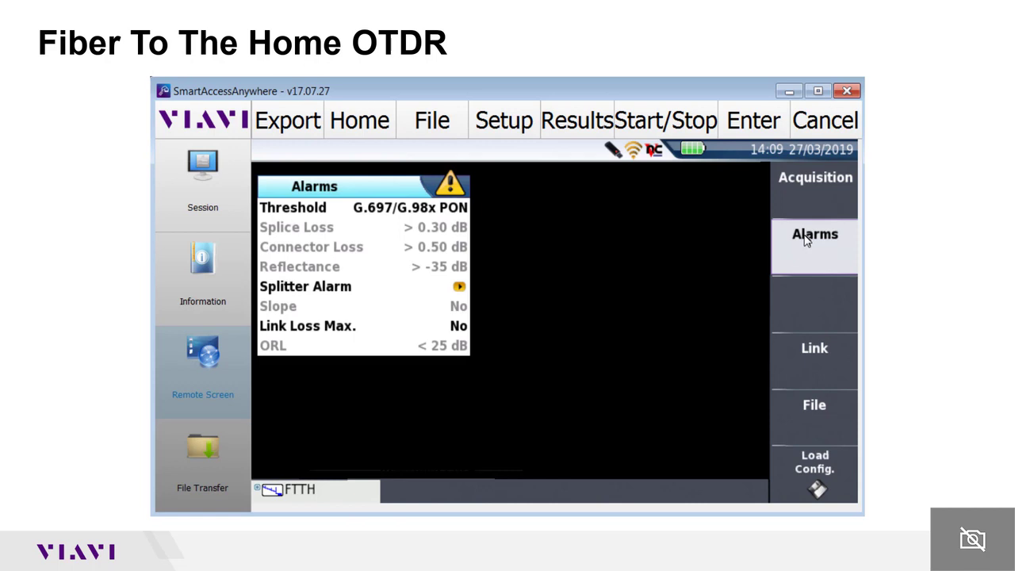
{"action": "left_click", "coordinate": [375, 214]}
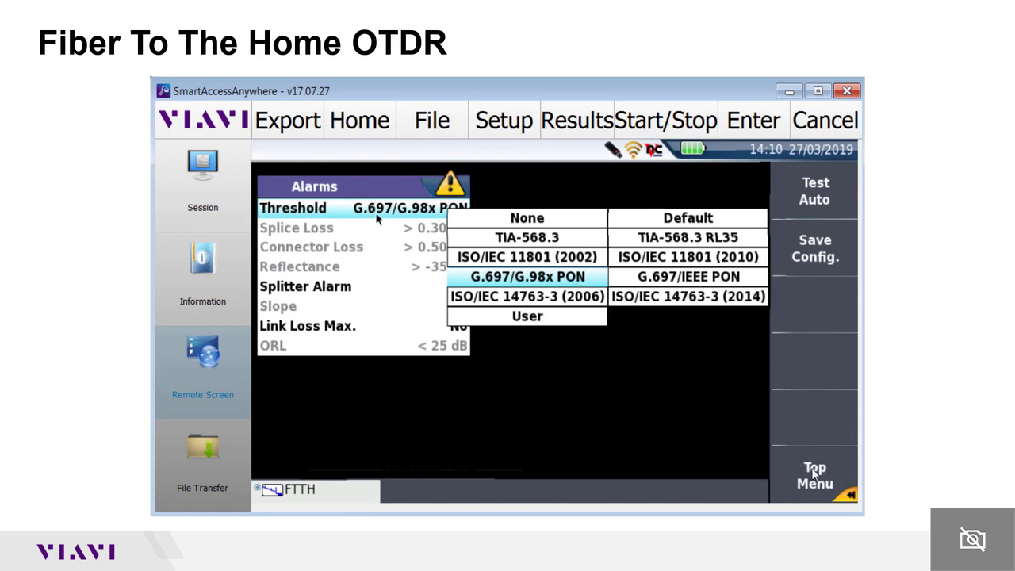
{"action": "left_click", "coordinate": [812, 473]}
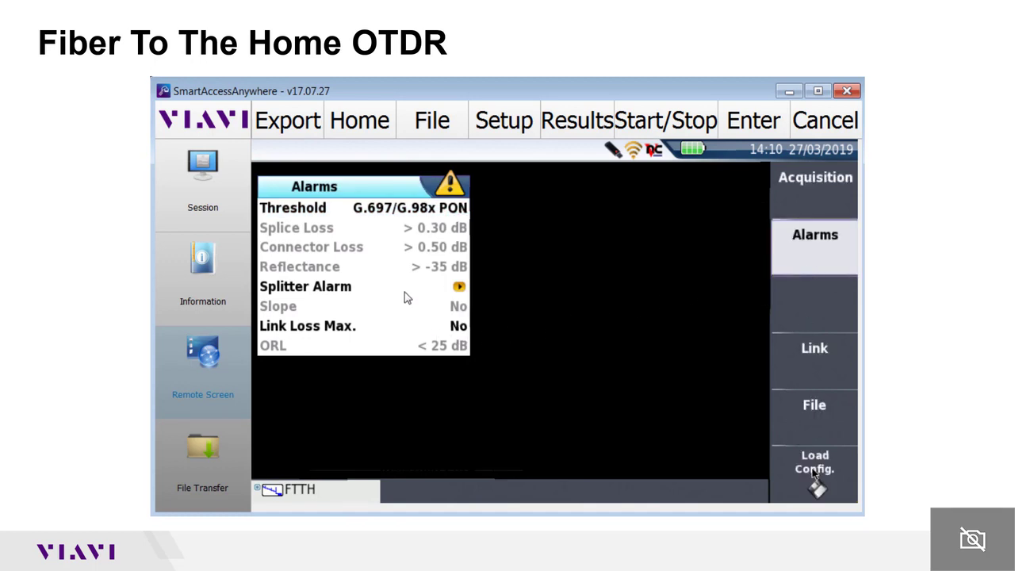
- In Link Description, confirm the OLT Id as 'OLT'
{"action": "left_click", "coordinate": [809, 351]}
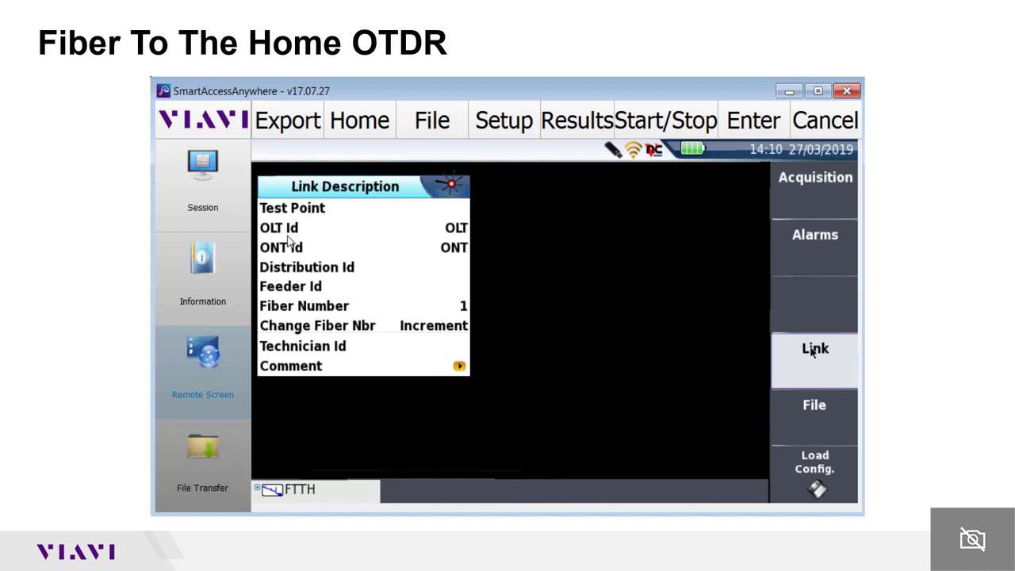
{"action": "left_click", "coordinate": [458, 230]}
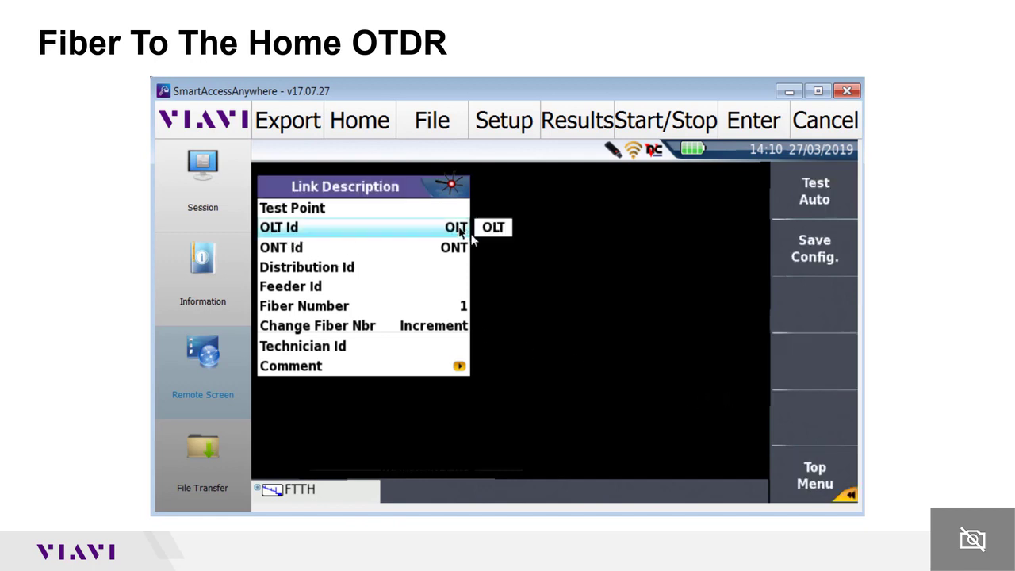
{"action": "left_click", "coordinate": [492, 235]}
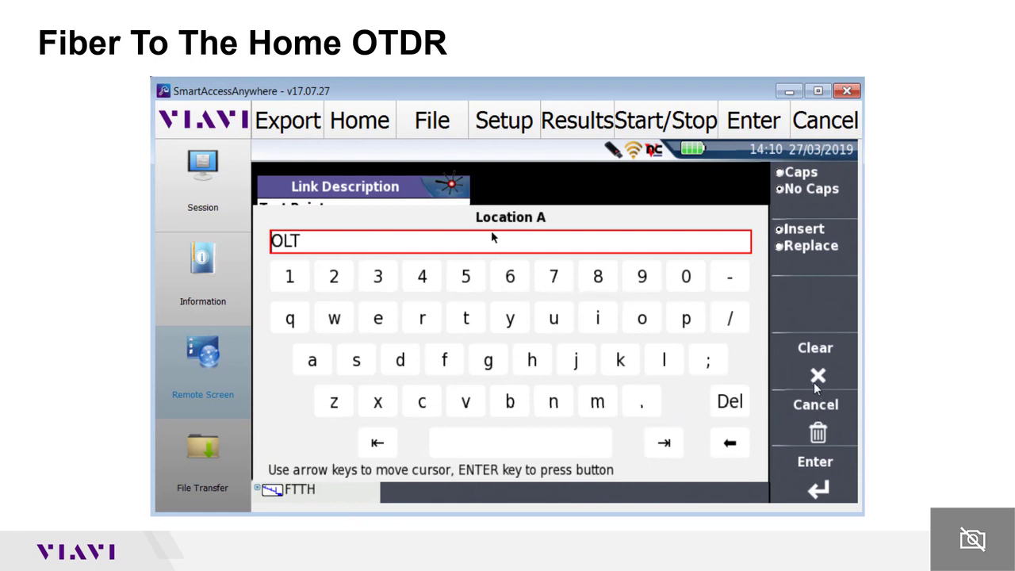
{"action": "left_click", "coordinate": [832, 475]}
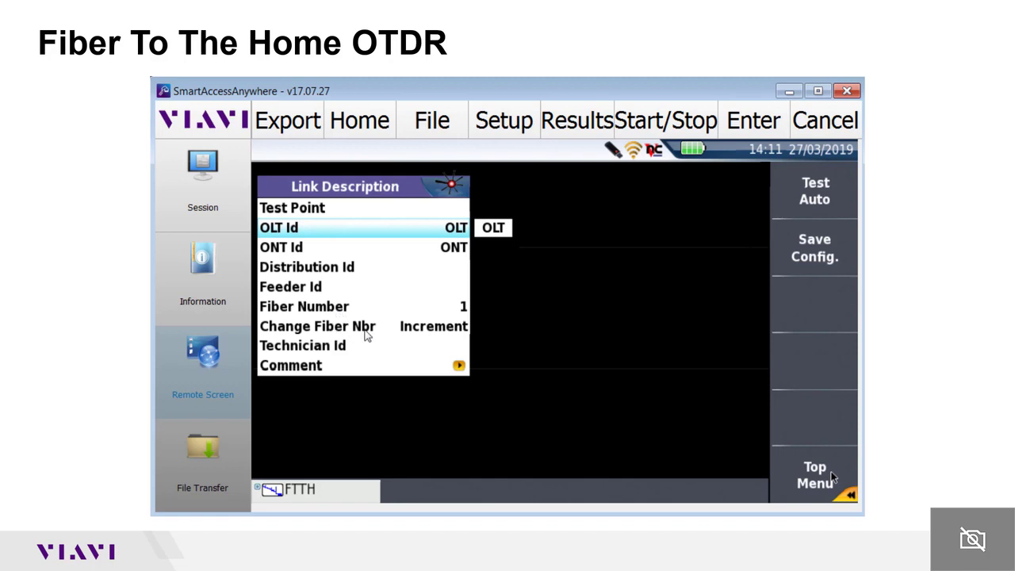
- Show the Change Fiber Nbr options No/Increment/Decrement/User defined, leaving Increment
{"action": "left_click", "coordinate": [430, 334]}
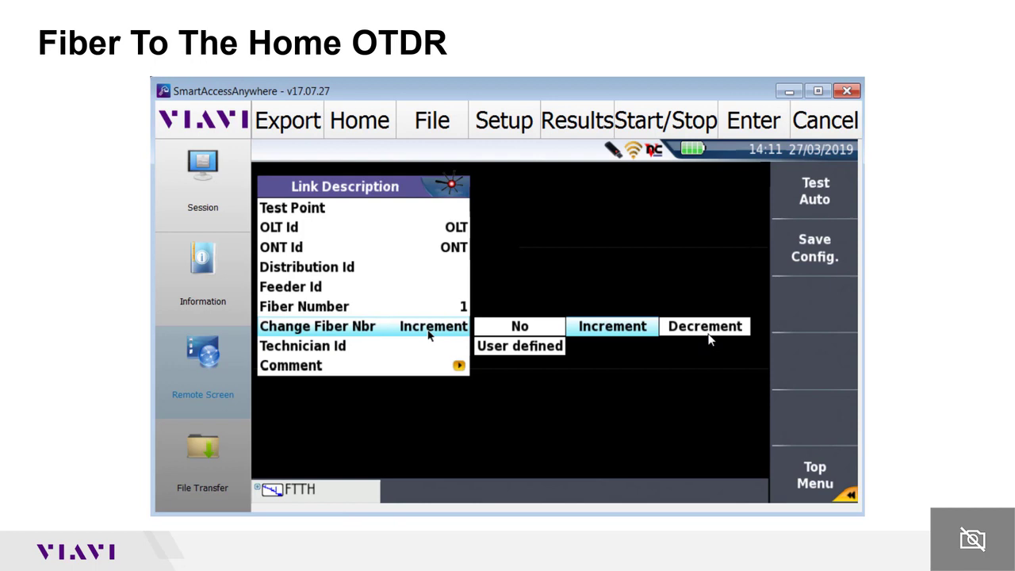
- Exit Link Description and show the File settings for directory disk/demo/FTTH/
{"action": "left_click", "coordinate": [815, 480]}
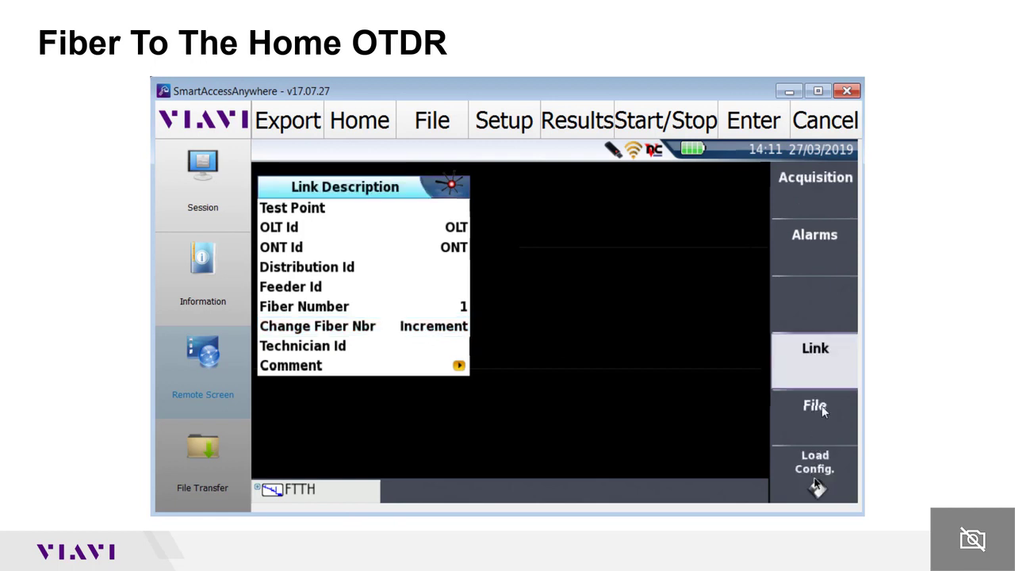
{"action": "left_click", "coordinate": [820, 408]}
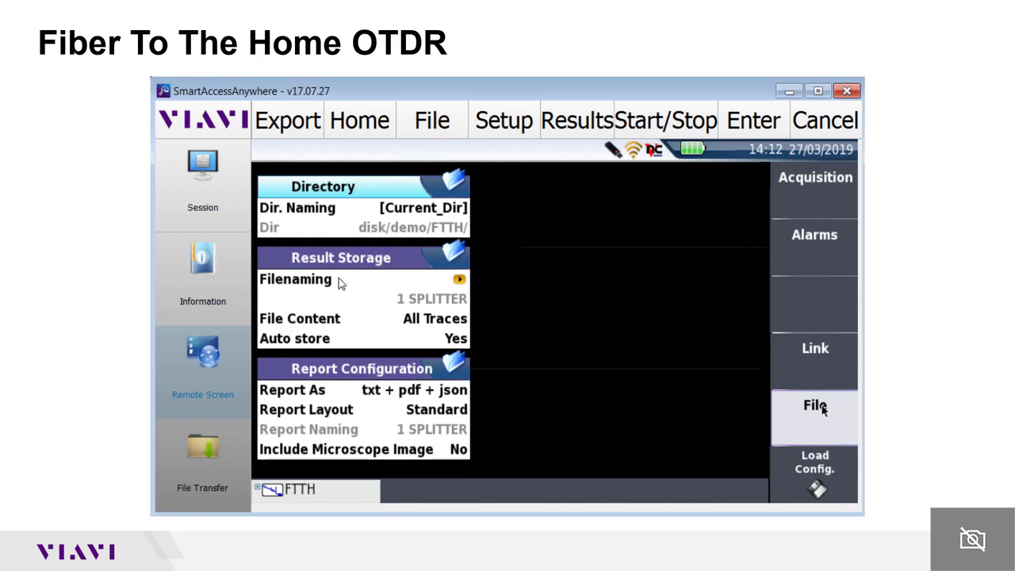
- Check the filenaming and All Traces file content, then set Auto store to No
{"action": "left_click", "coordinate": [461, 282]}
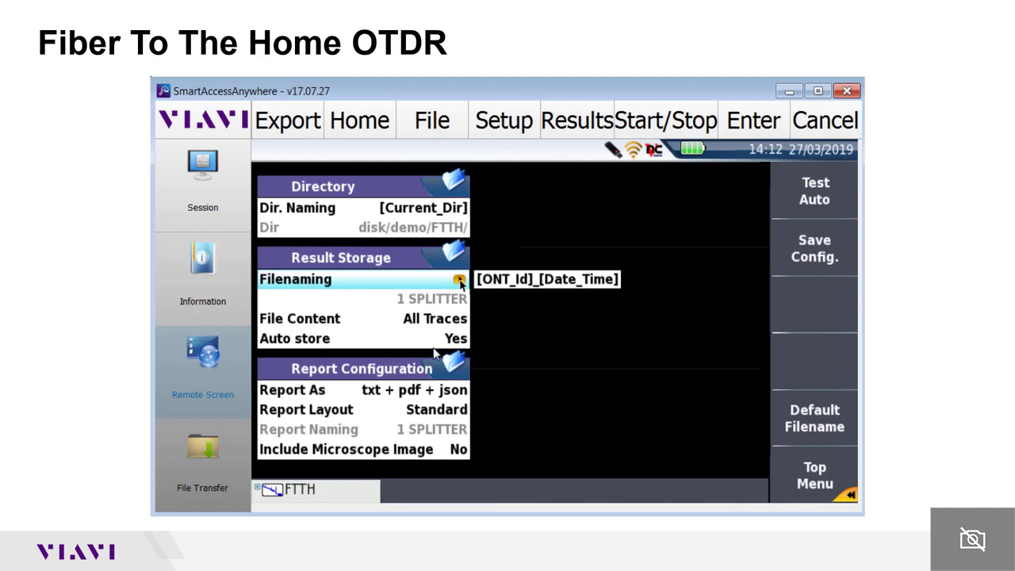
{"action": "left_click", "coordinate": [426, 320]}
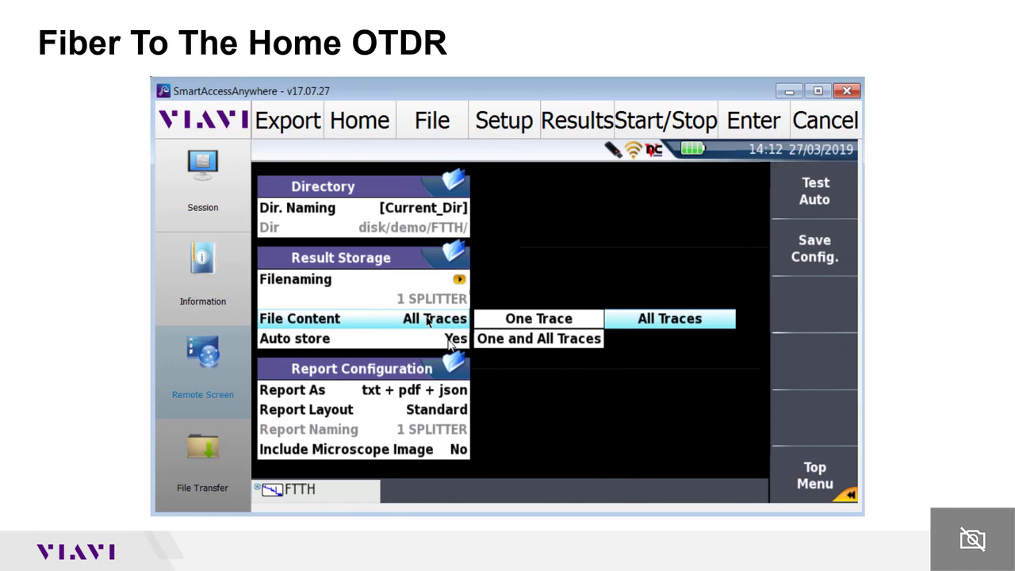
{"action": "left_click", "coordinate": [449, 342]}
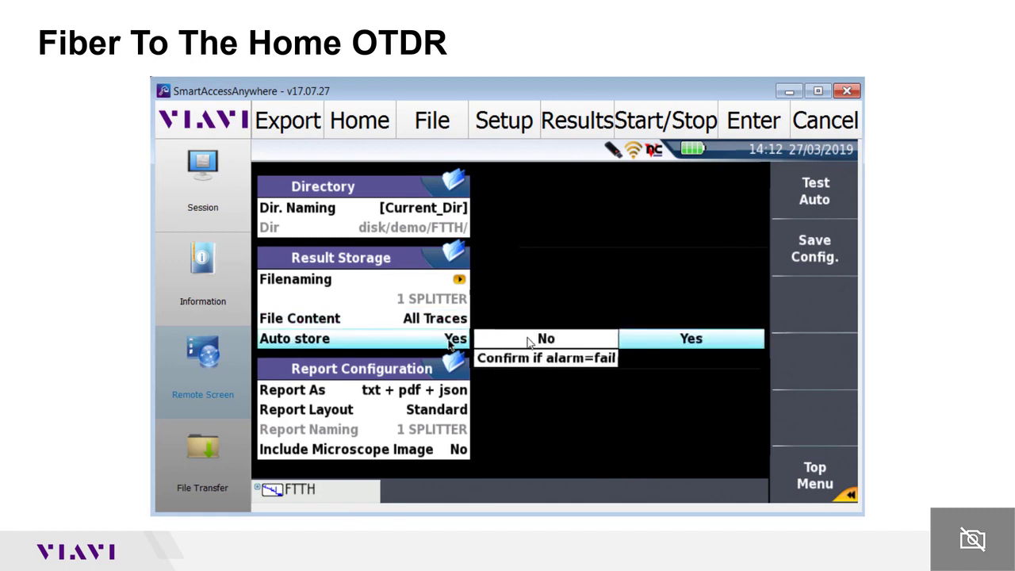
{"action": "left_click", "coordinate": [527, 341]}
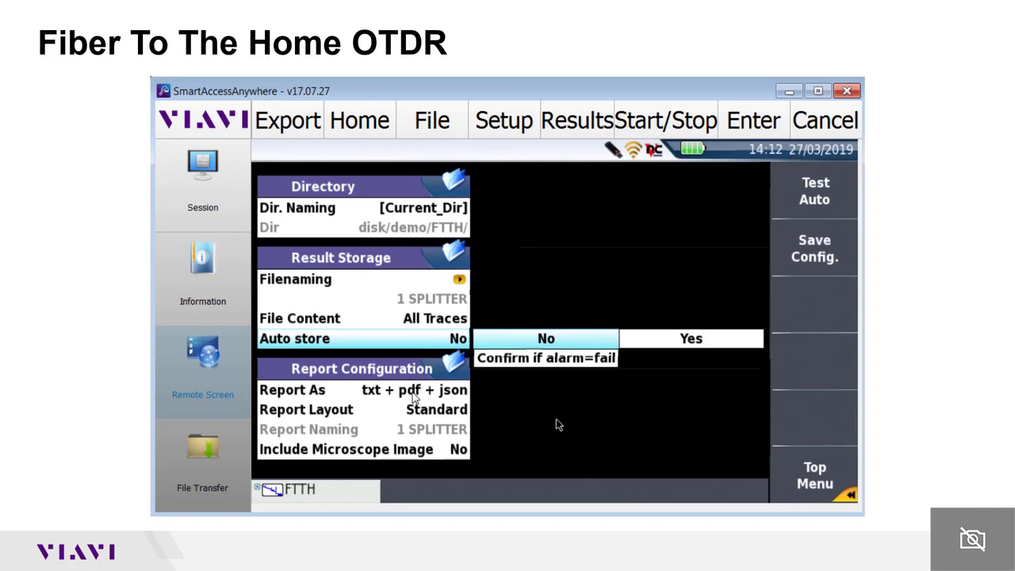
- Confirm the txt/pdf/json report formats and Standard layout, returning to the top menu
{"action": "left_click", "coordinate": [411, 391]}
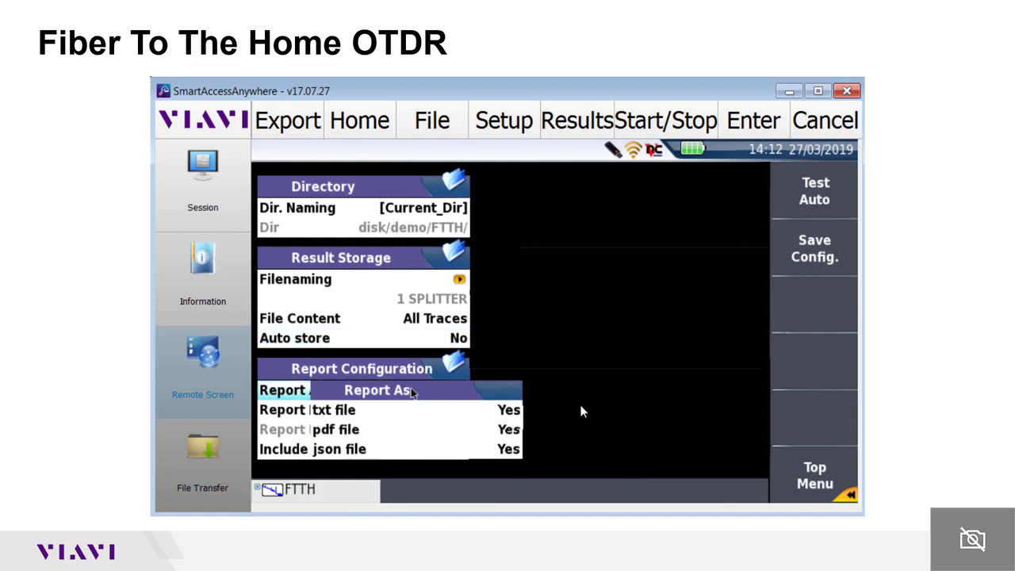
{"action": "left_click", "coordinate": [292, 410]}
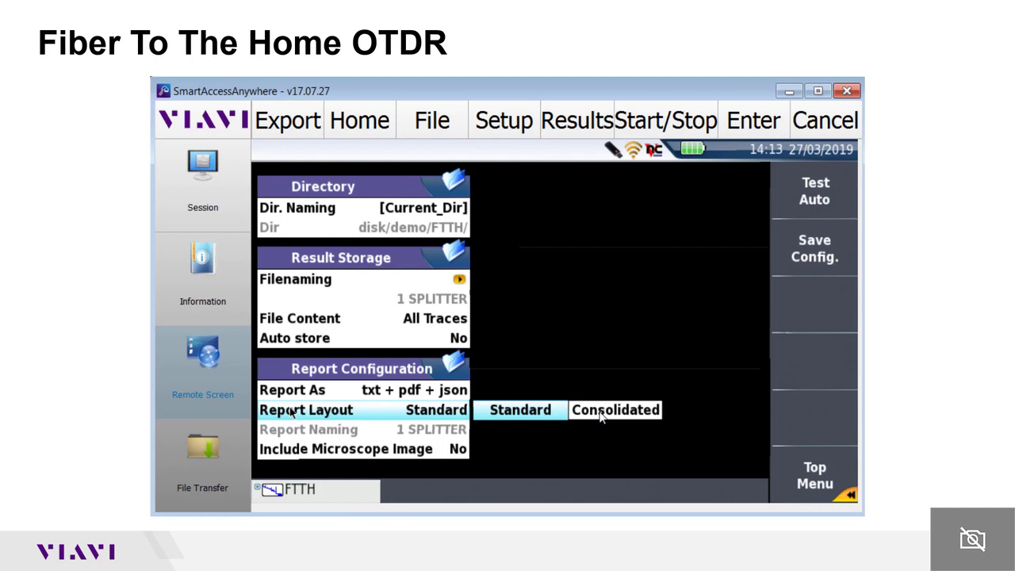
{"action": "left_click", "coordinate": [801, 468]}
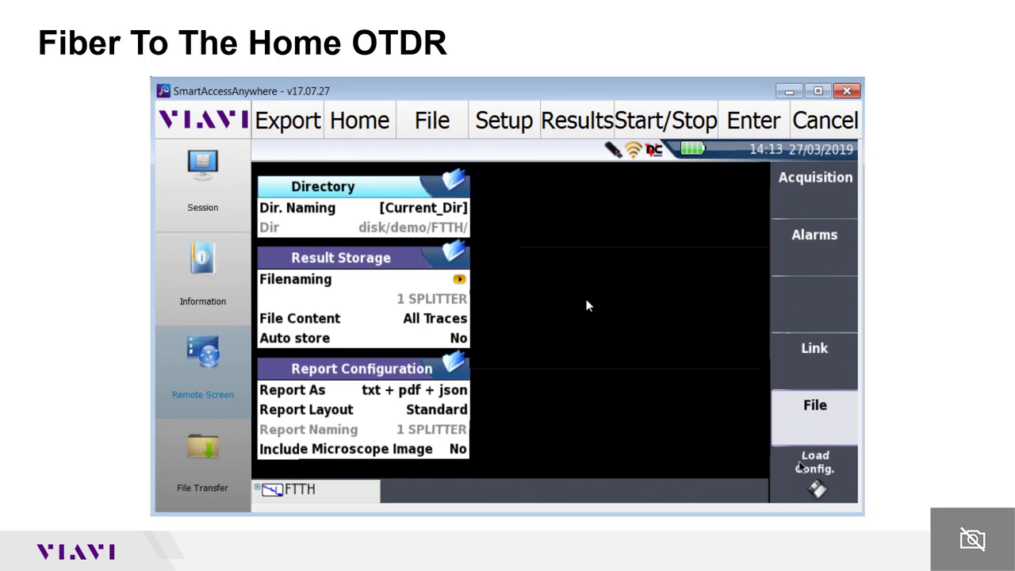
- Run the acquisition and view the 1 SPLITTER SmartLink table: about 10 dB loss, 1820 ft
{"action": "left_click", "coordinate": [801, 466]}
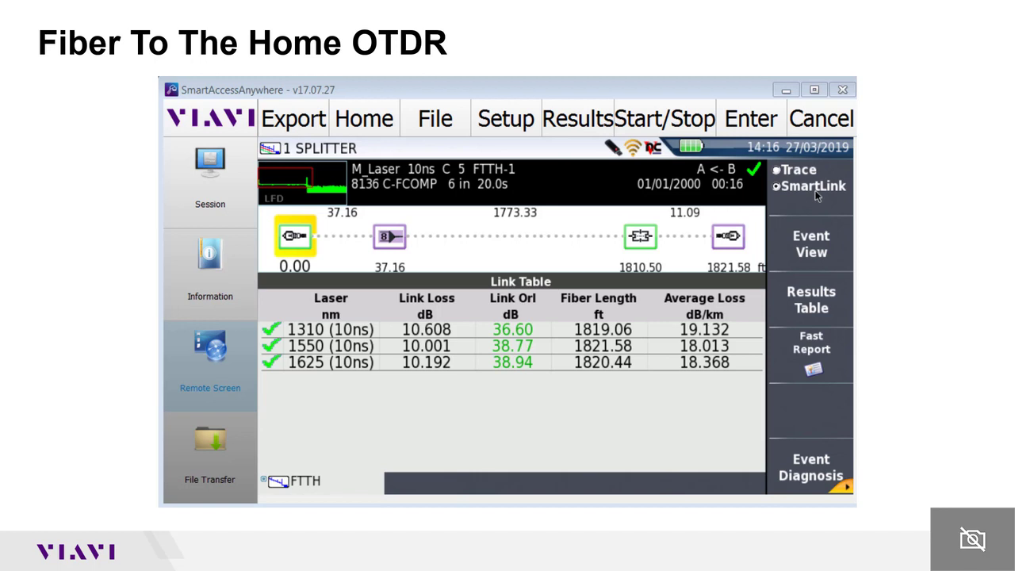
{"action": "left_click", "coordinate": [294, 249]}
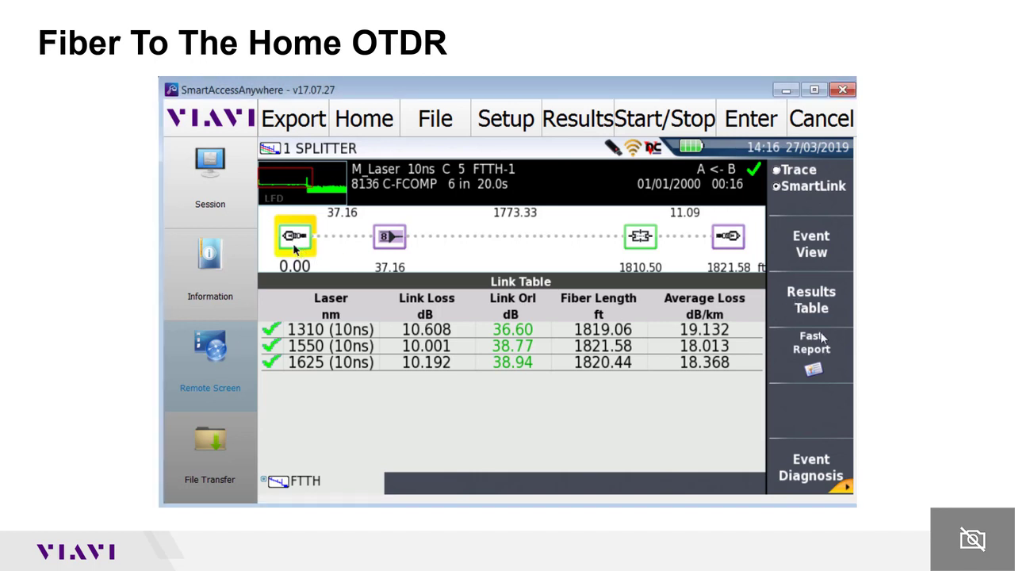
{"action": "left_click", "coordinate": [821, 247]}
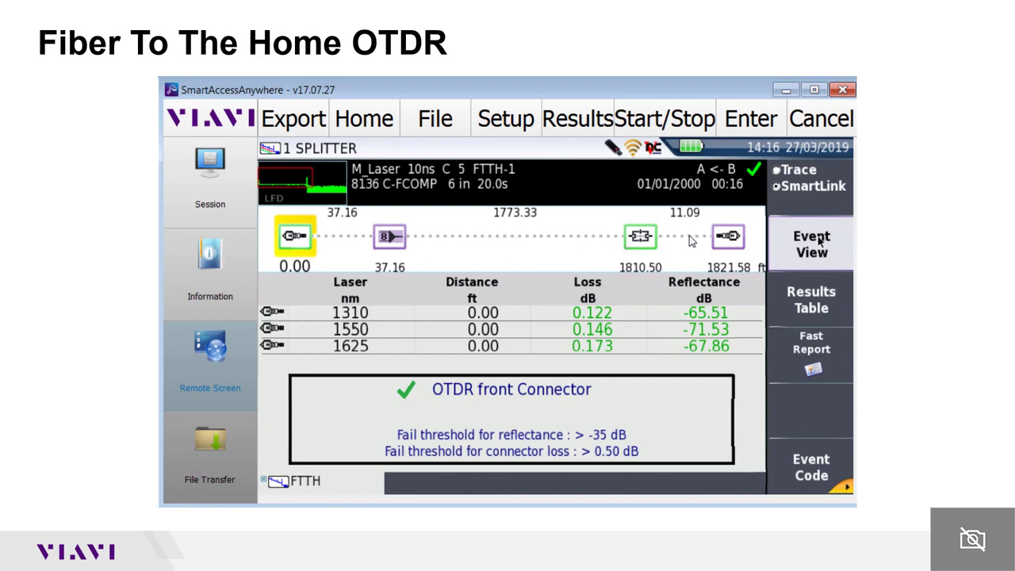
{"action": "left_click", "coordinate": [725, 237]}
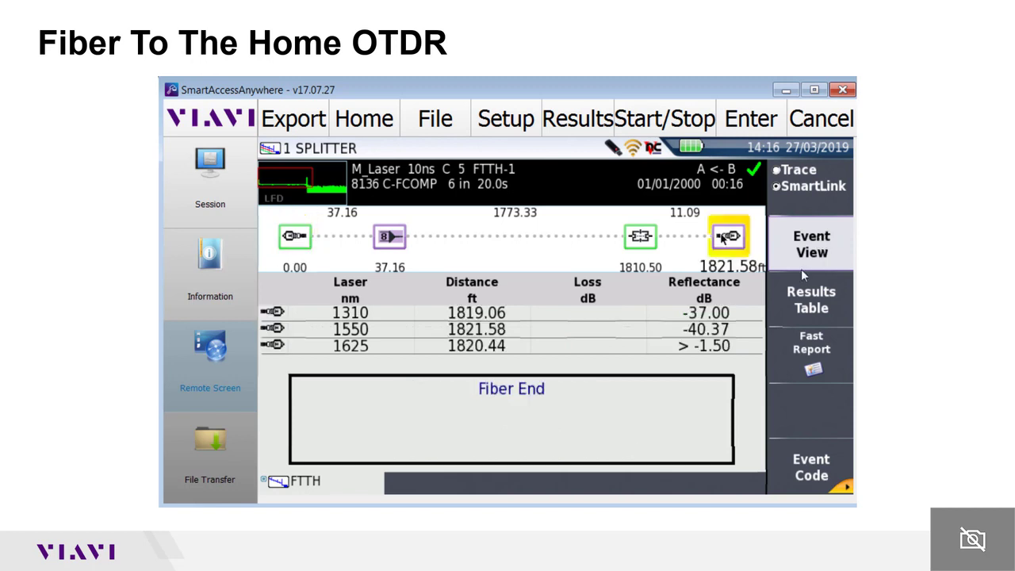
{"action": "left_click", "coordinate": [802, 238]}
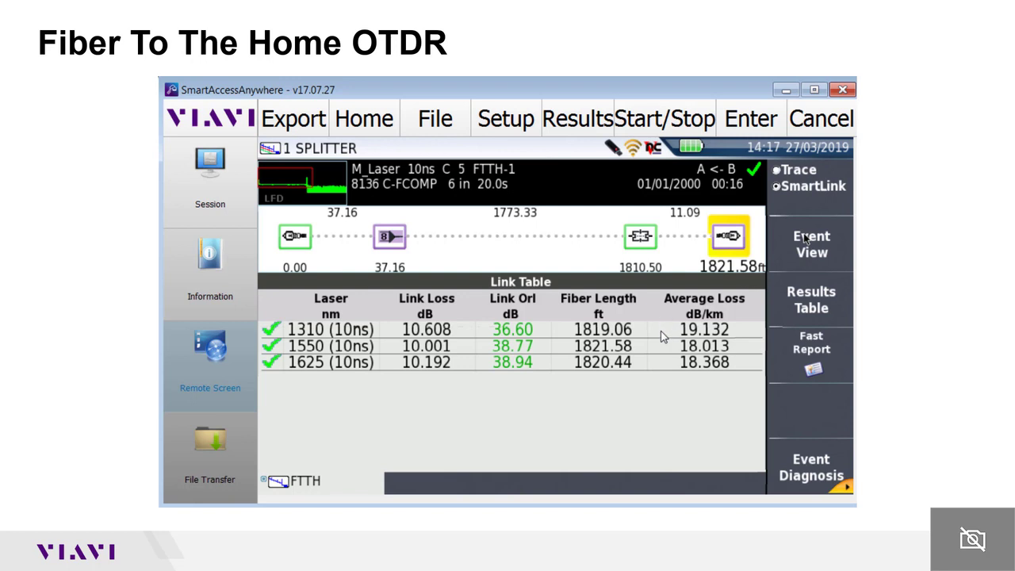
- Show the 1310 nm trace at full zoom: three events, end at 1819 ft, 10.6 dB loss
{"action": "left_click", "coordinate": [781, 172]}
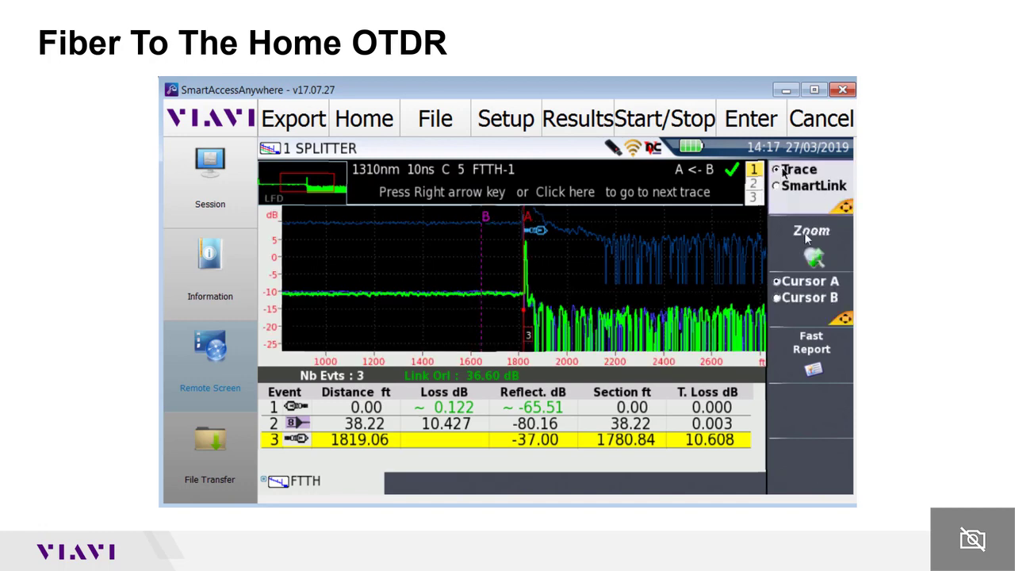
{"action": "left_click", "coordinate": [807, 237]}
{"action": "left_click", "coordinate": [807, 237]}
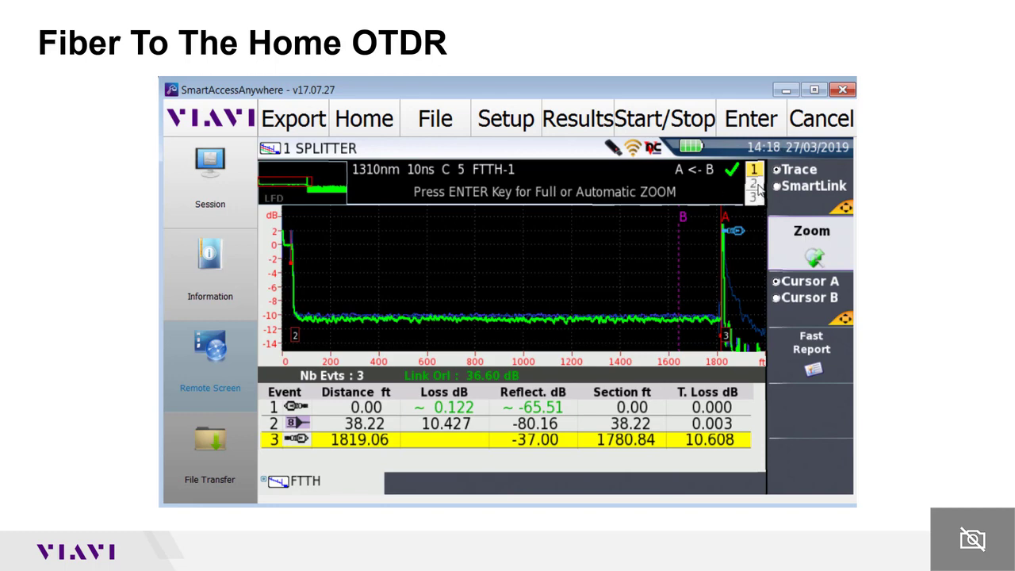
- Check the 1550 nm trace, then show 1625 nm: four events, 1820 ft, 10.19 dB
{"action": "left_click", "coordinate": [753, 184]}
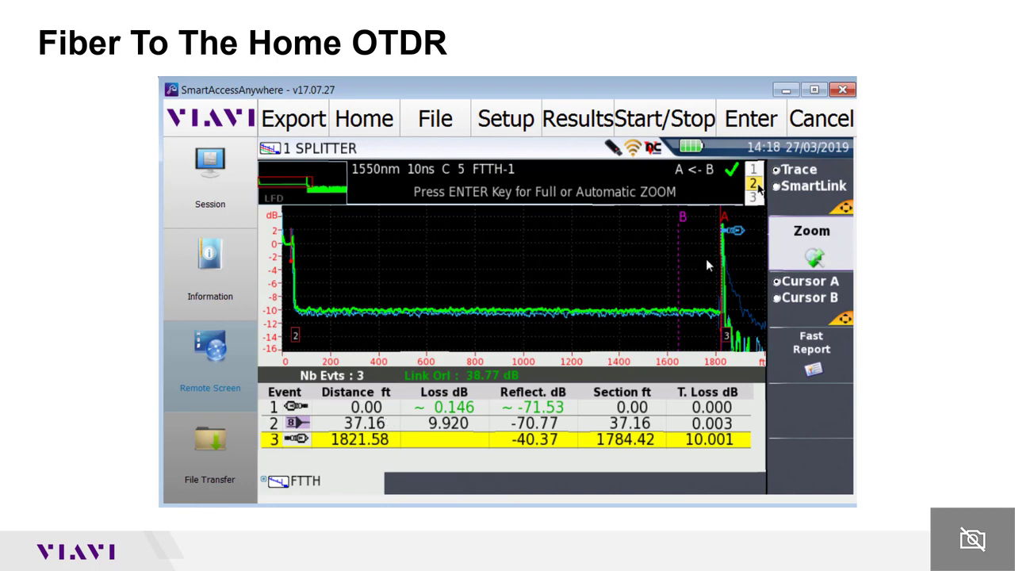
{"action": "left_click", "coordinate": [754, 196]}
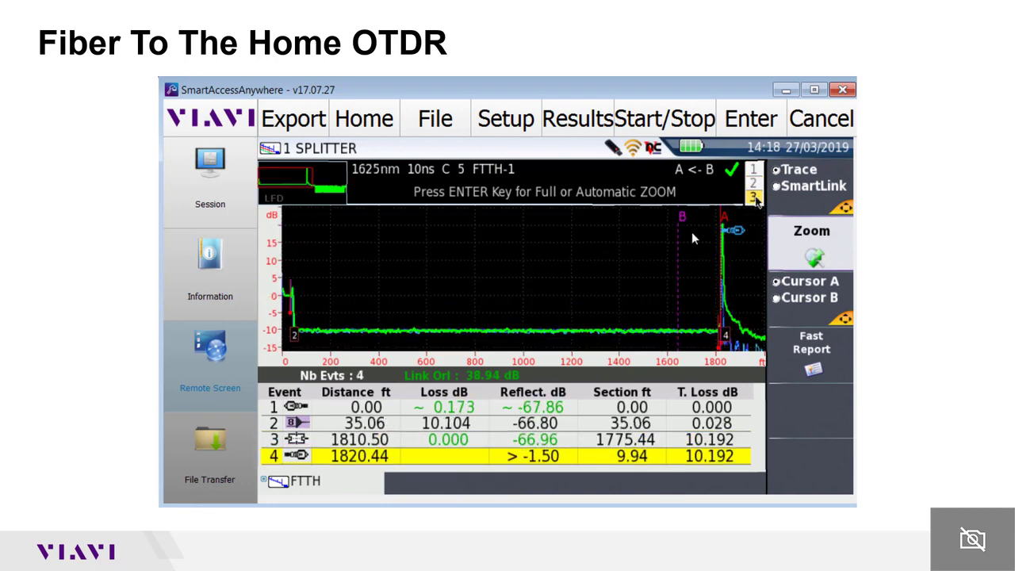